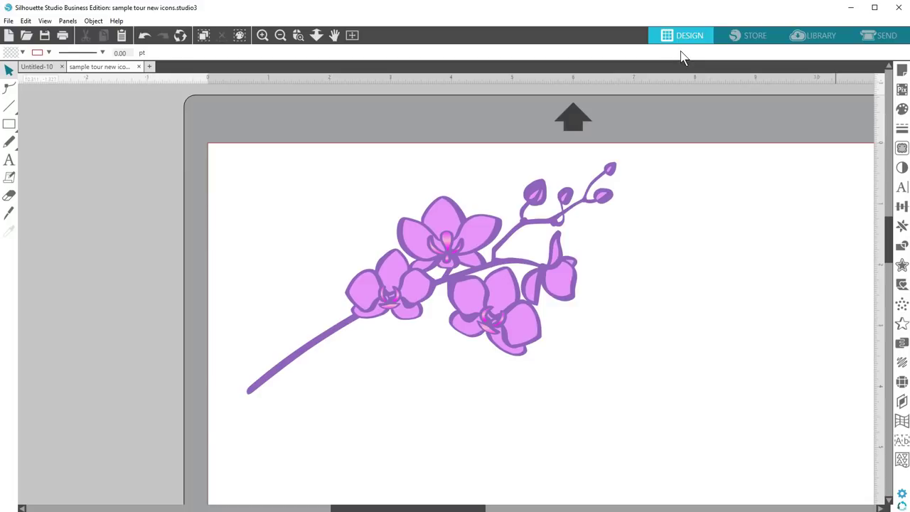
- Look through the Store, account details and Library, ending on the Send page's Glitzy Glitter CS settings
click(705, 42)
click(759, 43)
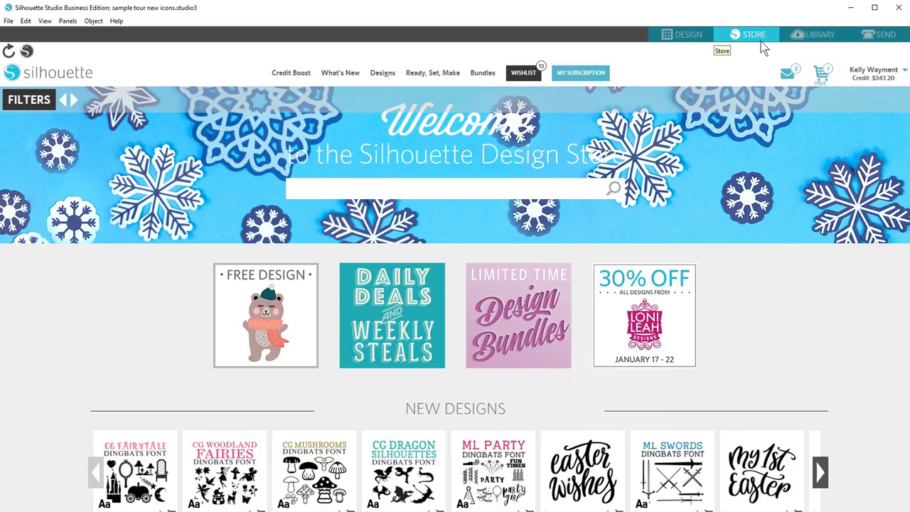
click(869, 74)
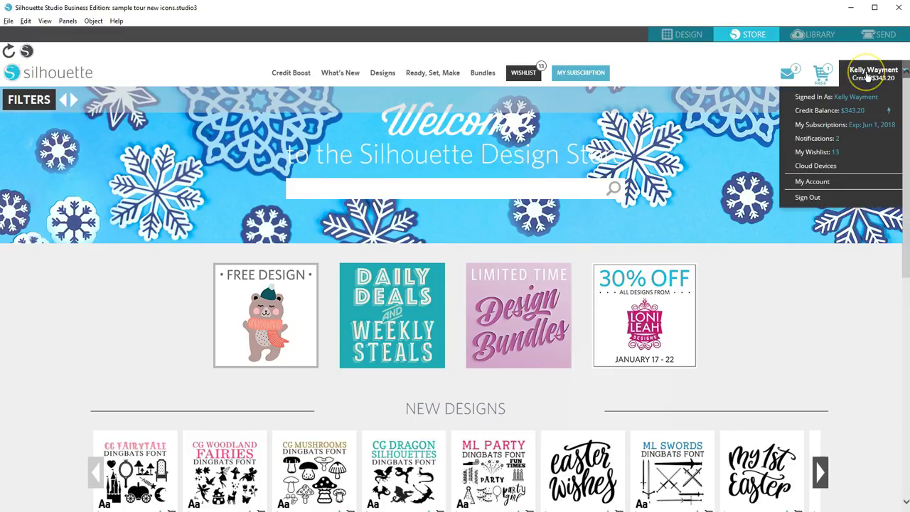
click(822, 40)
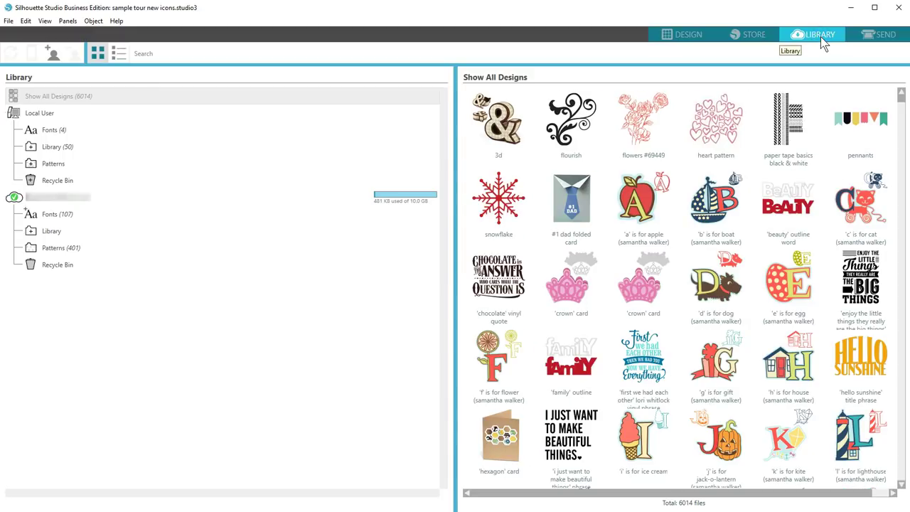
click(825, 43)
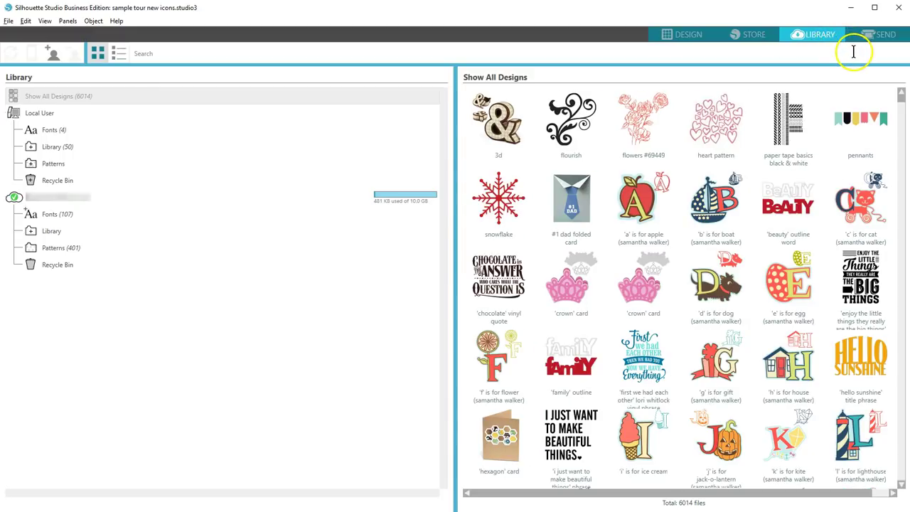
click(855, 40)
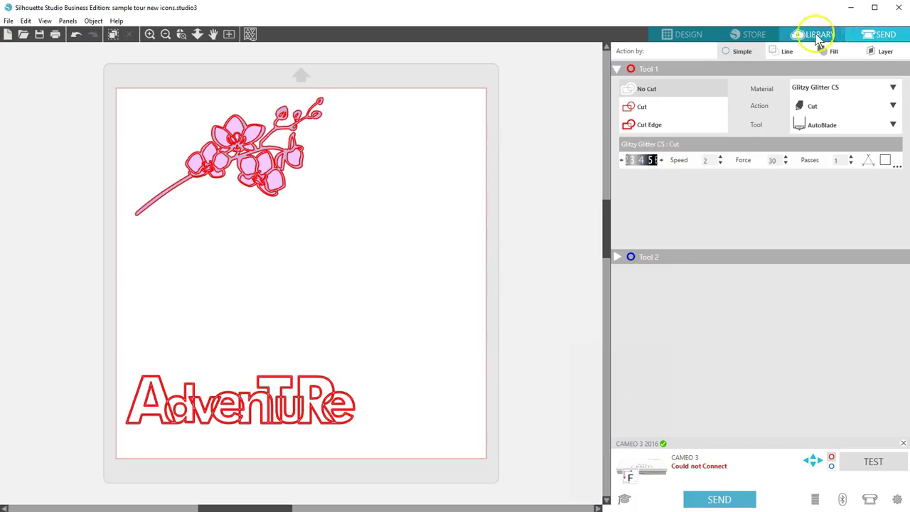
- Return to Design, zoom into the orchid, and view then close the Multiple Undo history
click(688, 35)
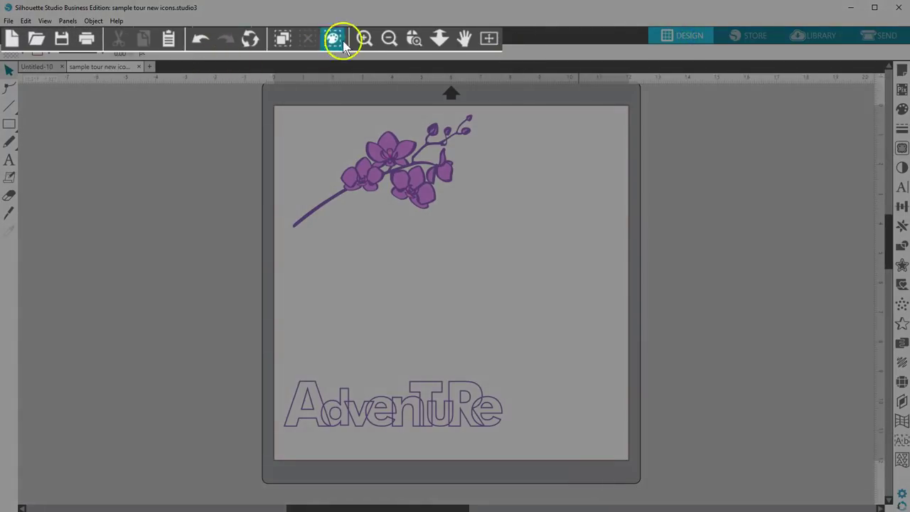
click(415, 38)
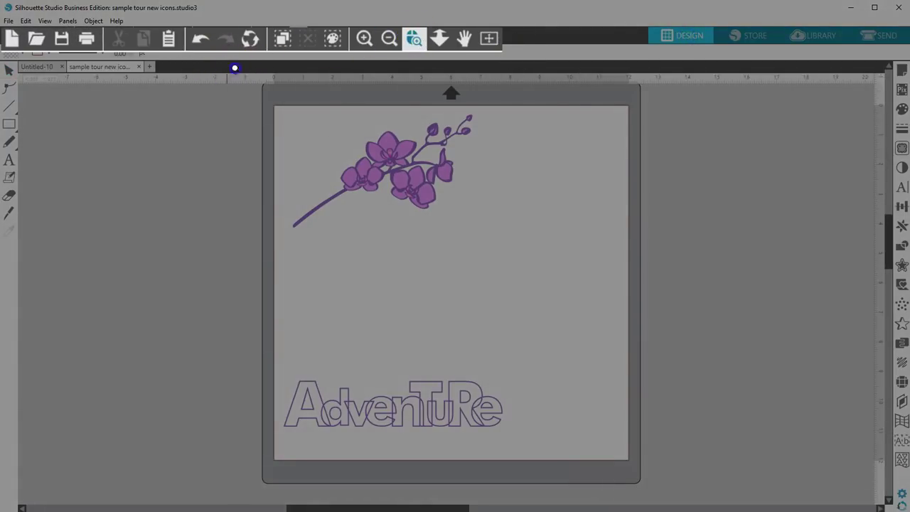
drag(270, 83, 599, 264)
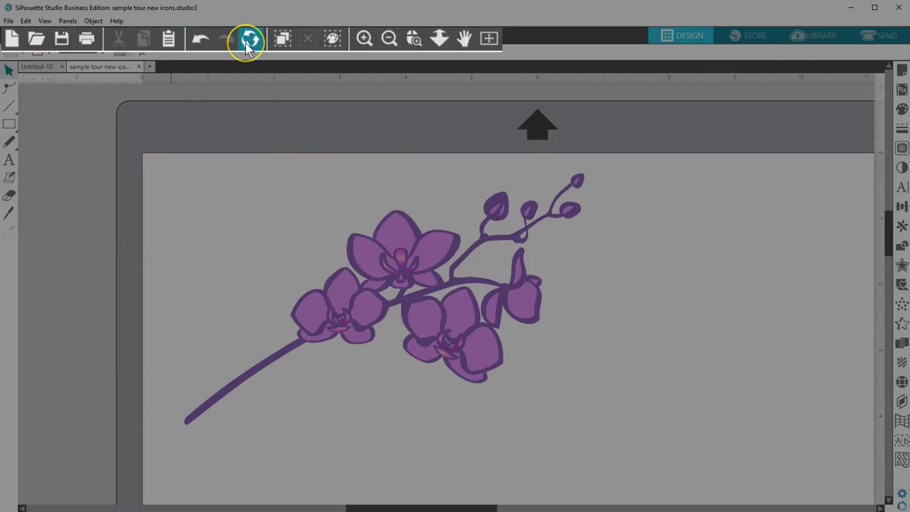
click(187, 39)
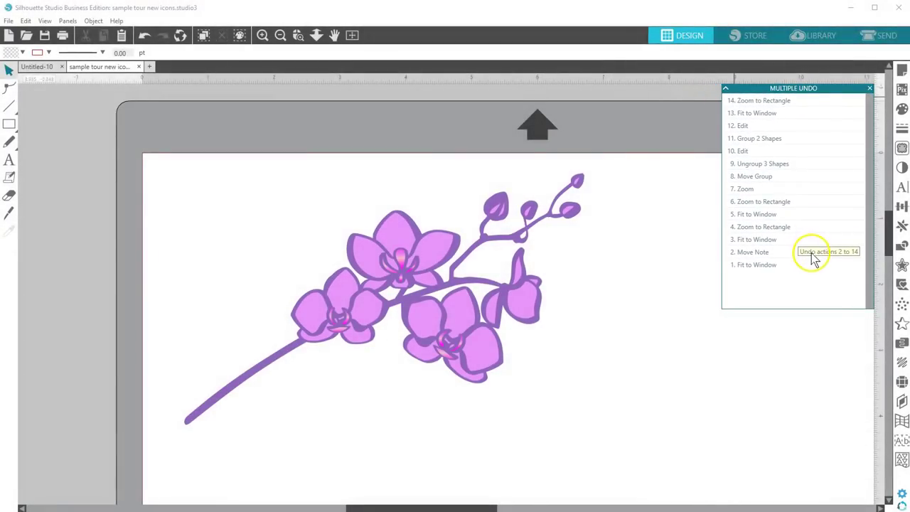
click(869, 88)
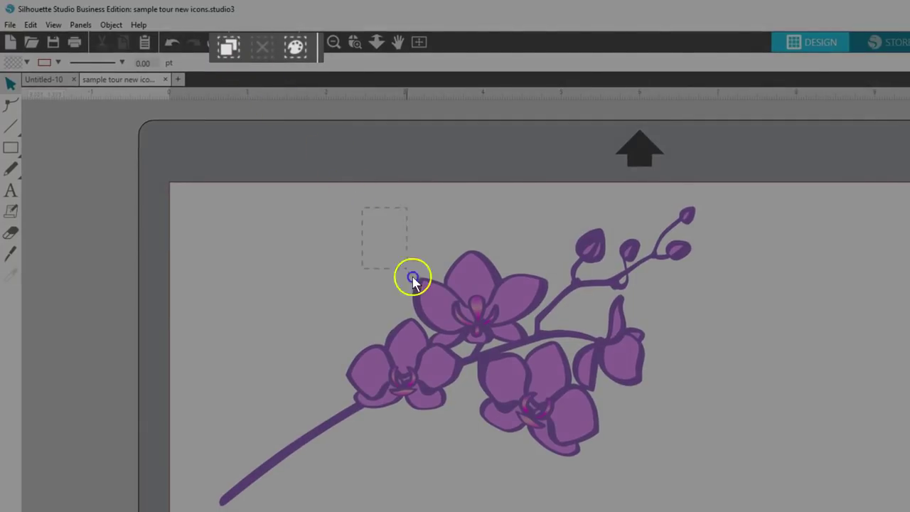
- Select the orchid group to show its 6.074 × 3.818 in bounding box
click(431, 309)
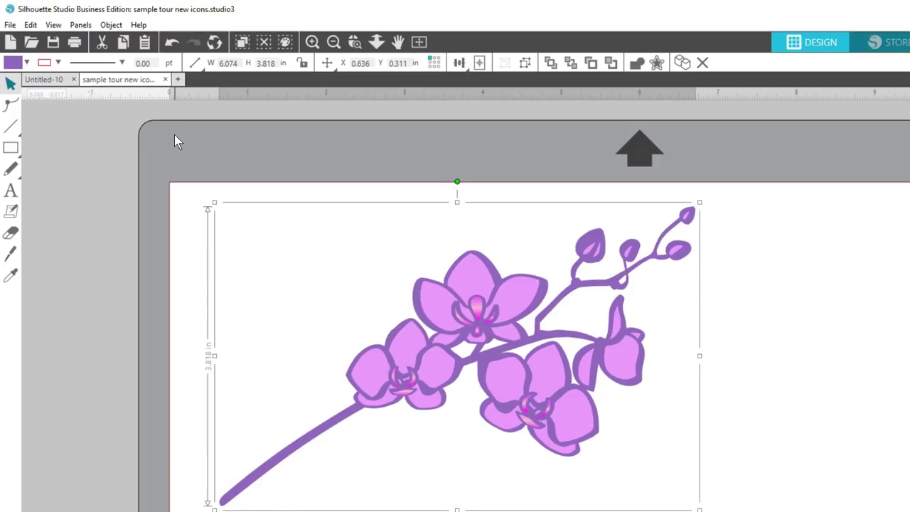
click(174, 144)
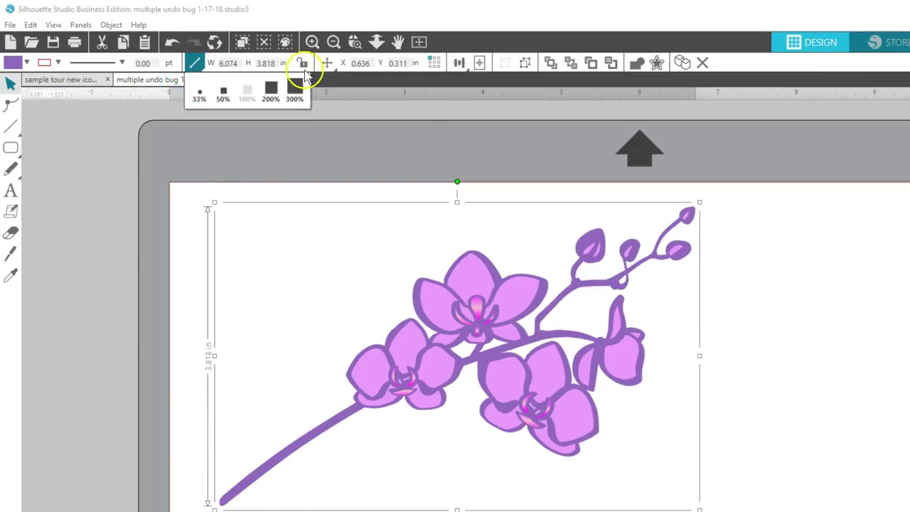
mouse_move(337, 71)
mouse_move(461, 65)
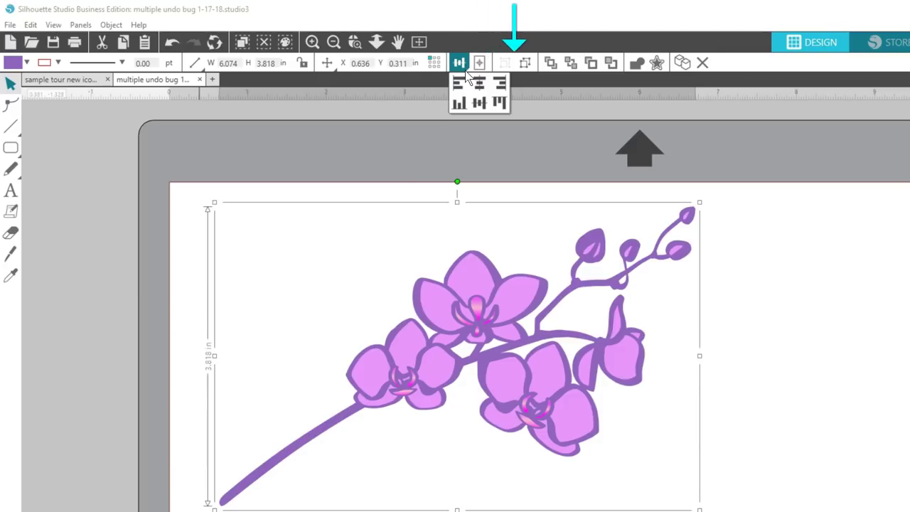
click(475, 47)
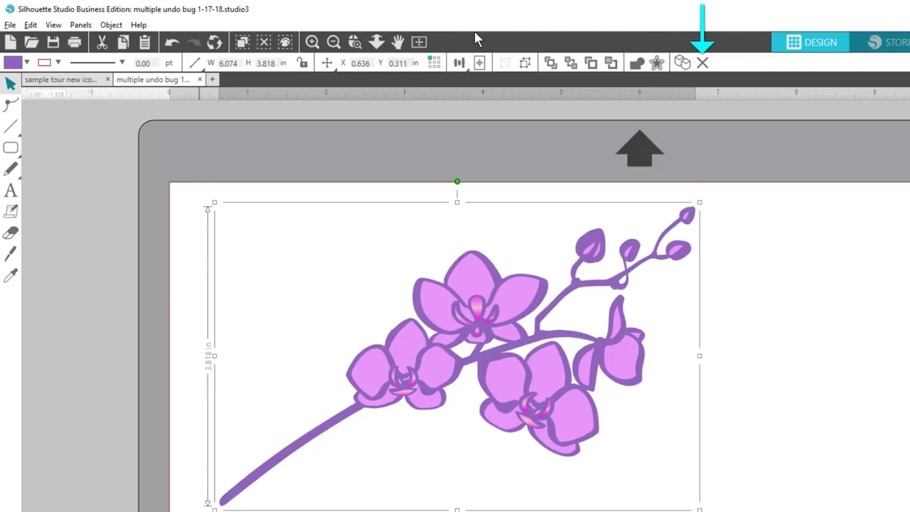
click(474, 31)
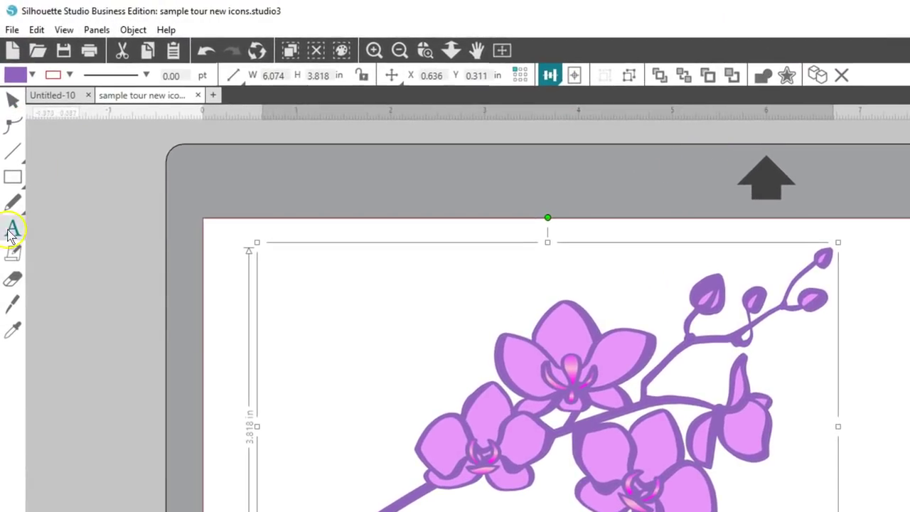
click(11, 233)
click(247, 285)
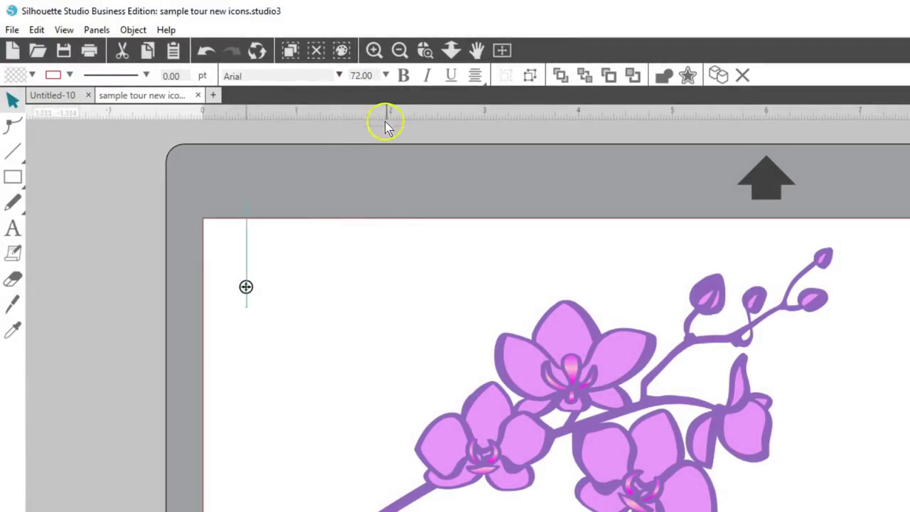
click(287, 171)
click(13, 125)
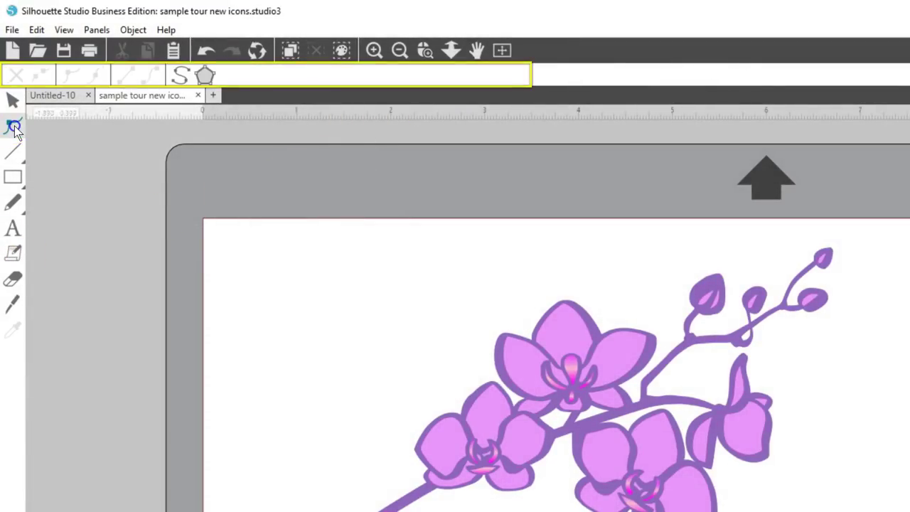
click(13, 279)
click(18, 304)
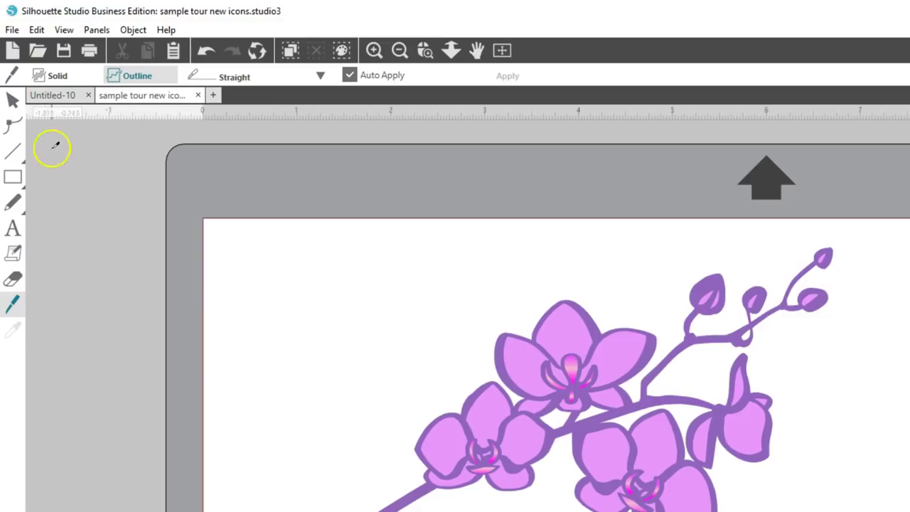
click(67, 99)
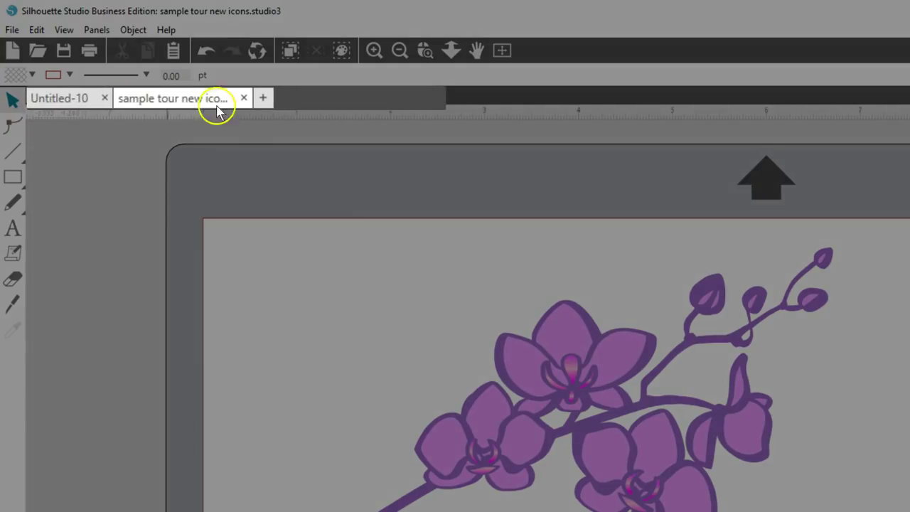
- Create blank documents Untitled-11 and Untitled-12, then go back to the orchid tour document
click(262, 97)
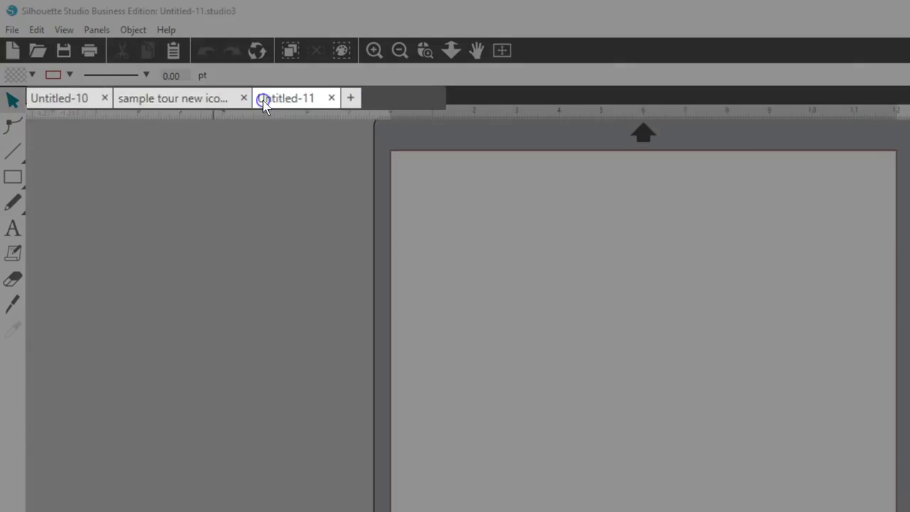
click(351, 98)
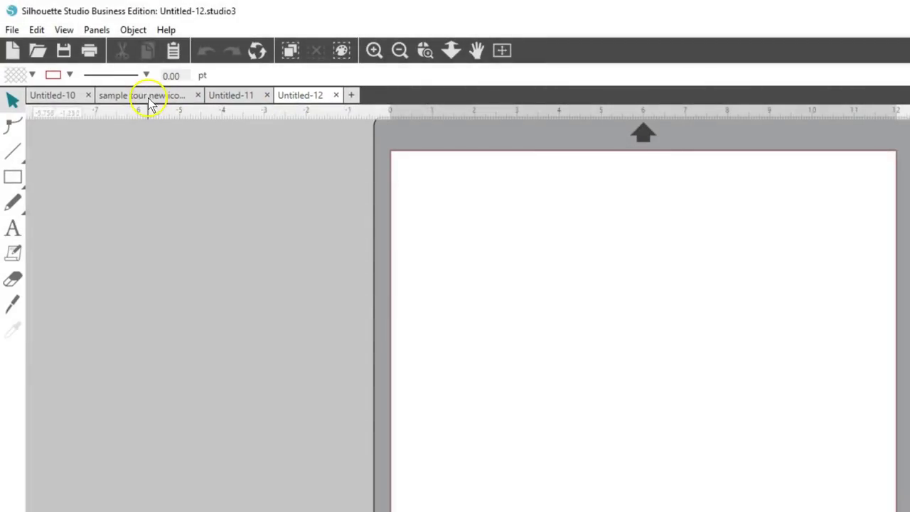
click(148, 96)
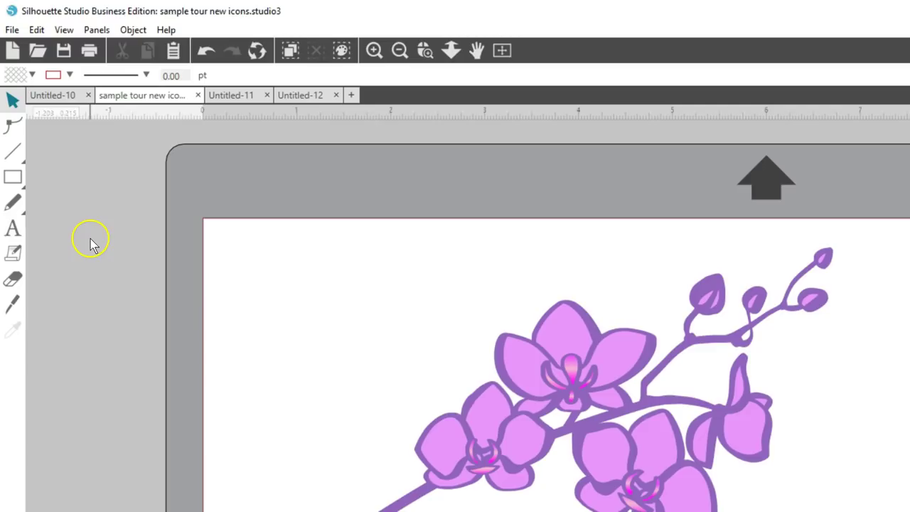
- Add a yellow note left of the mat containing a reference number
click(13, 253)
click(89, 252)
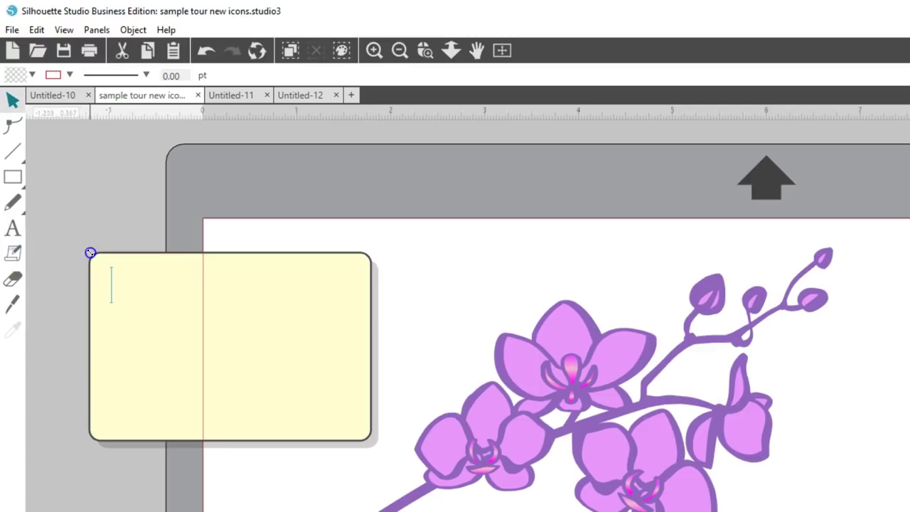
text(#187549)
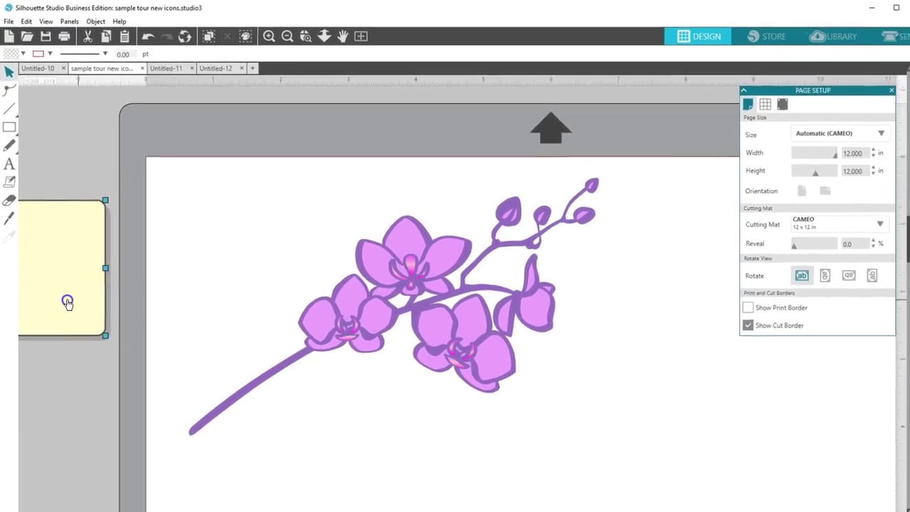
- Open Page Setup, view the grid options, then the Registration Marks settings showing style Off
click(888, 89)
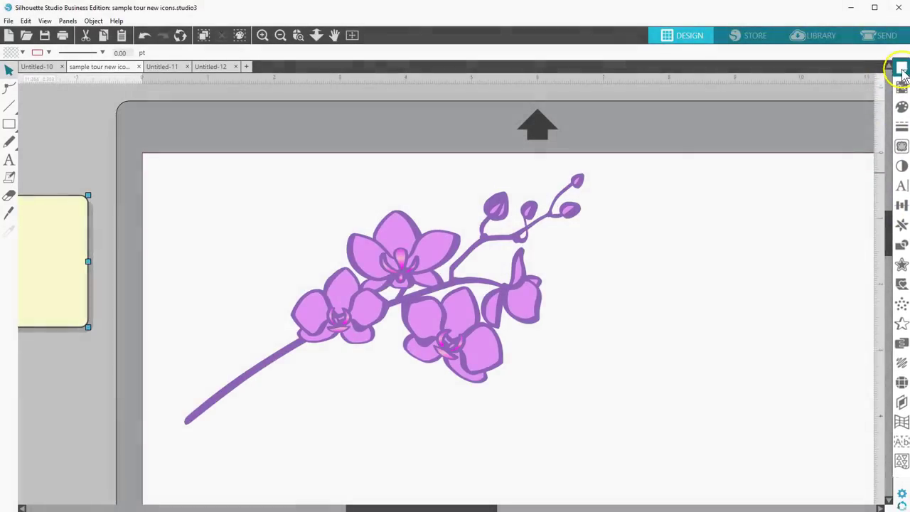
click(901, 69)
click(747, 102)
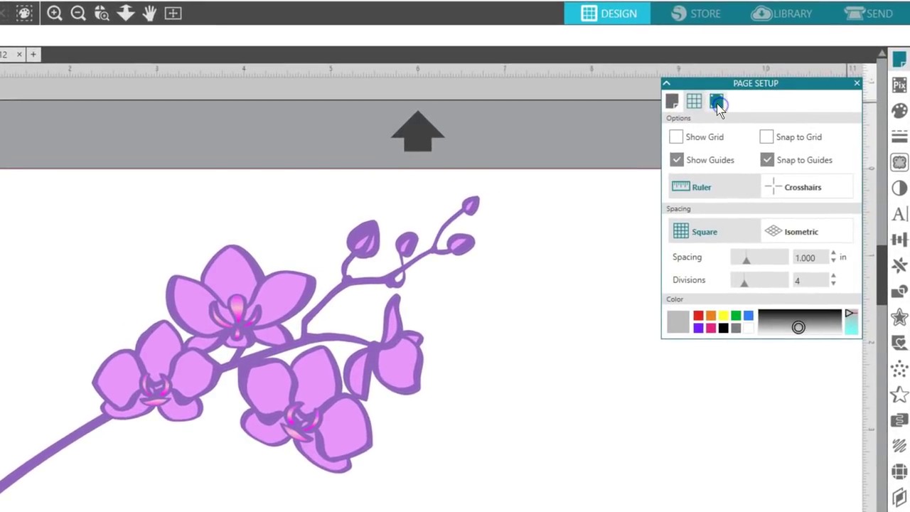
click(718, 103)
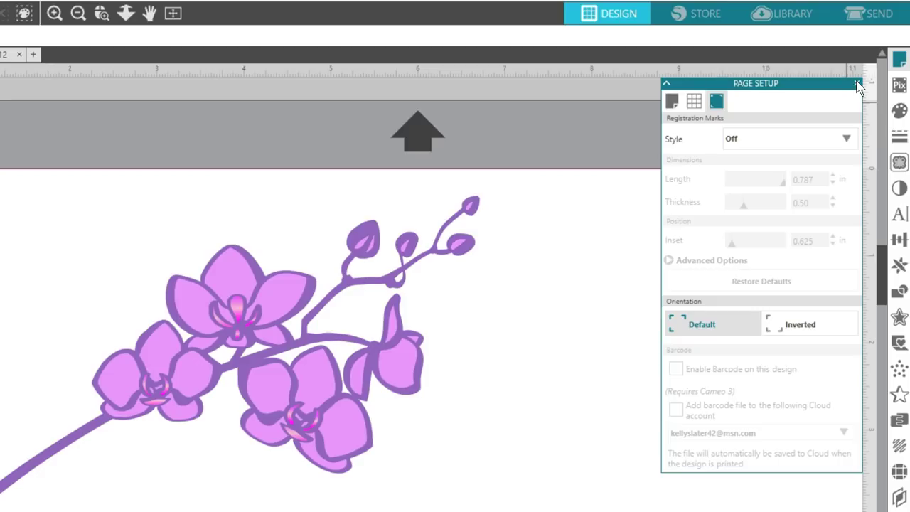
- Open the Trace panel, compare Magnet Trace, and settle on the Trace by Color options
click(898, 162)
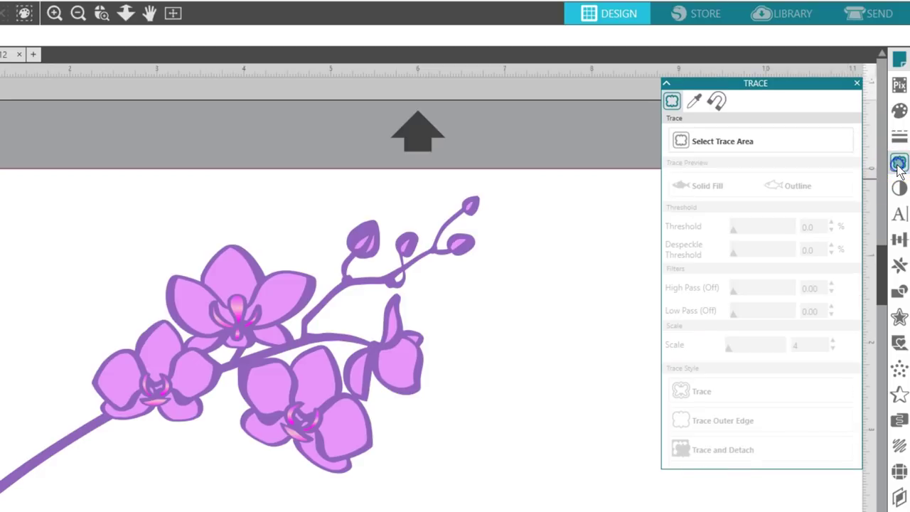
click(694, 104)
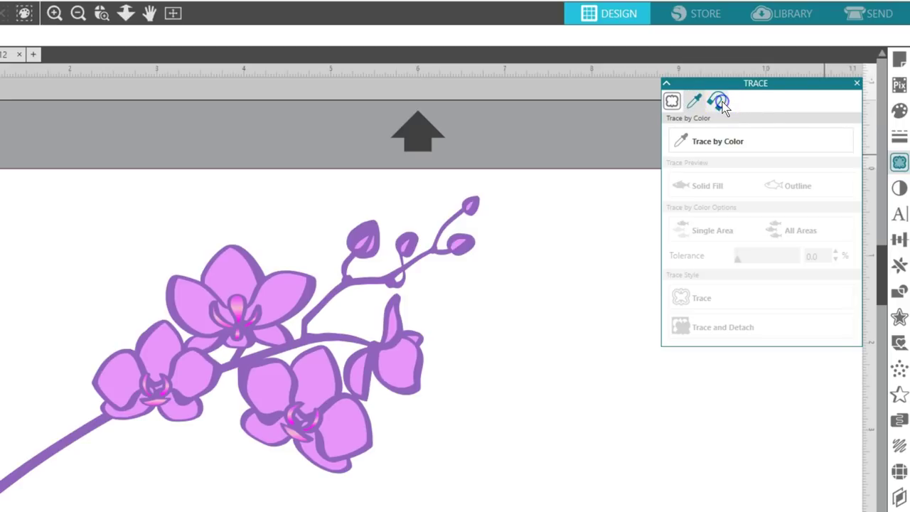
click(719, 103)
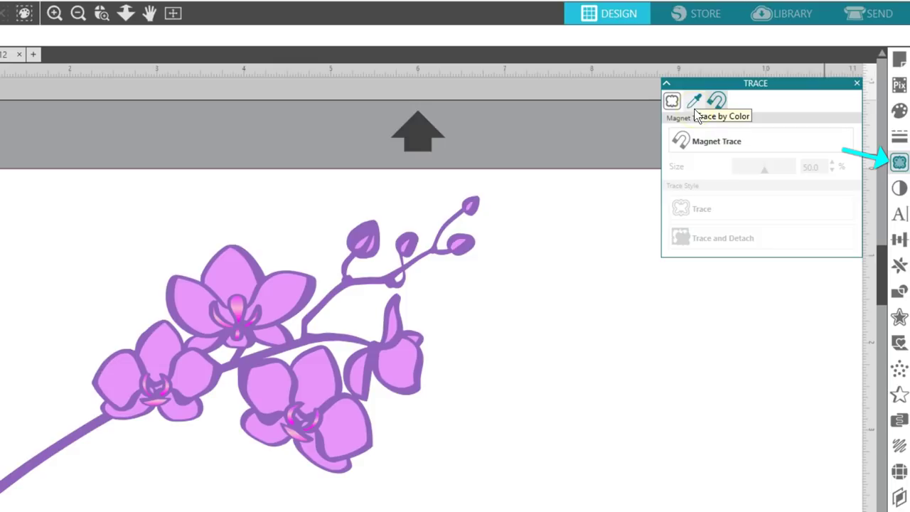
click(694, 108)
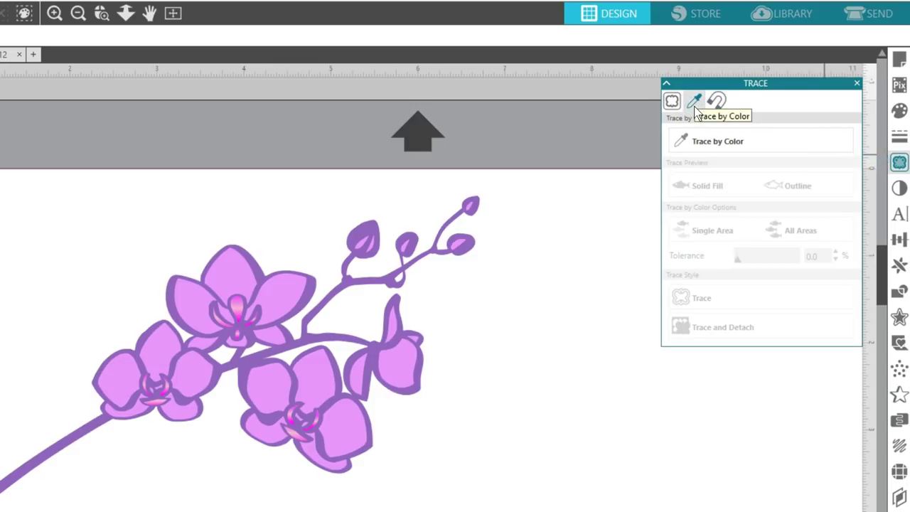
- Open the Text Style panel and scroll through the font library list
click(899, 214)
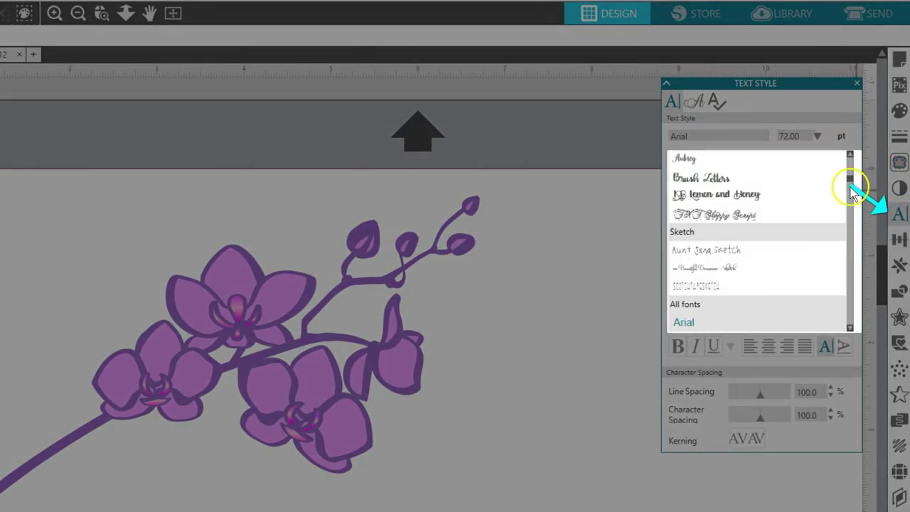
scroll(851, 186, up, 3)
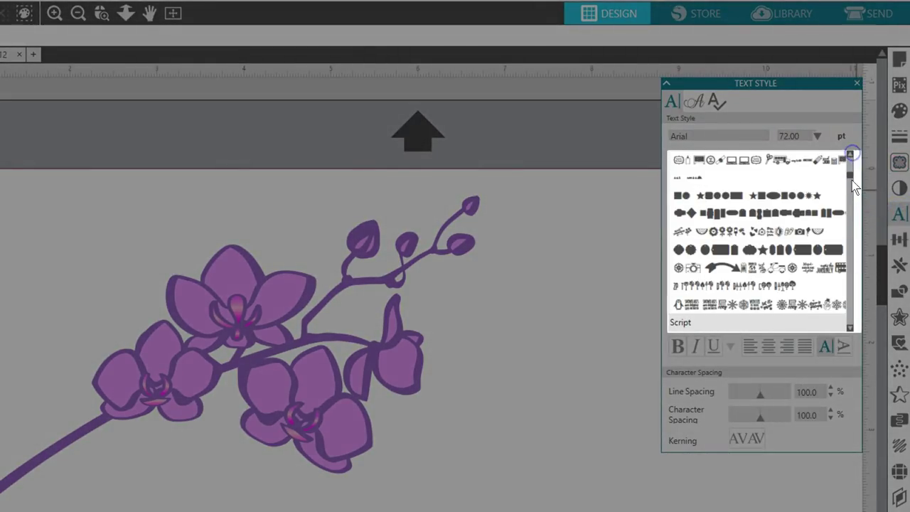
drag(854, 186, 855, 154)
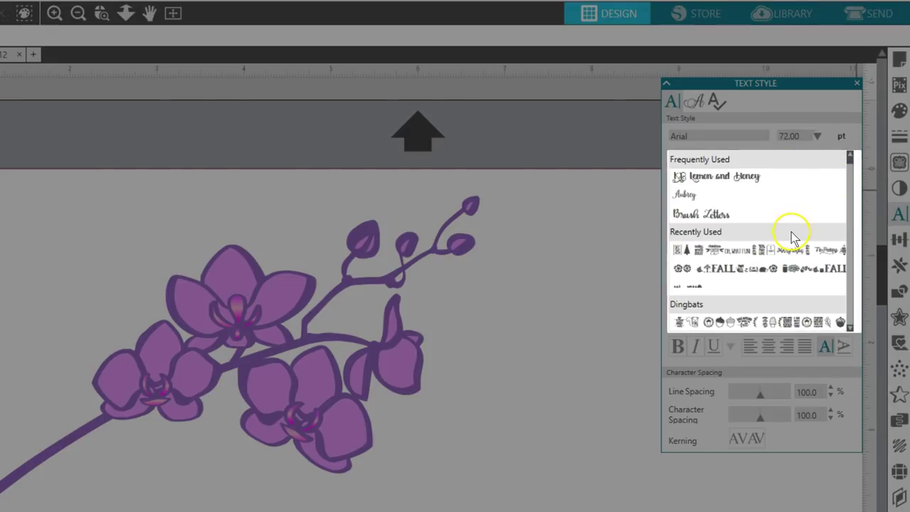
scroll(794, 237, down, 2)
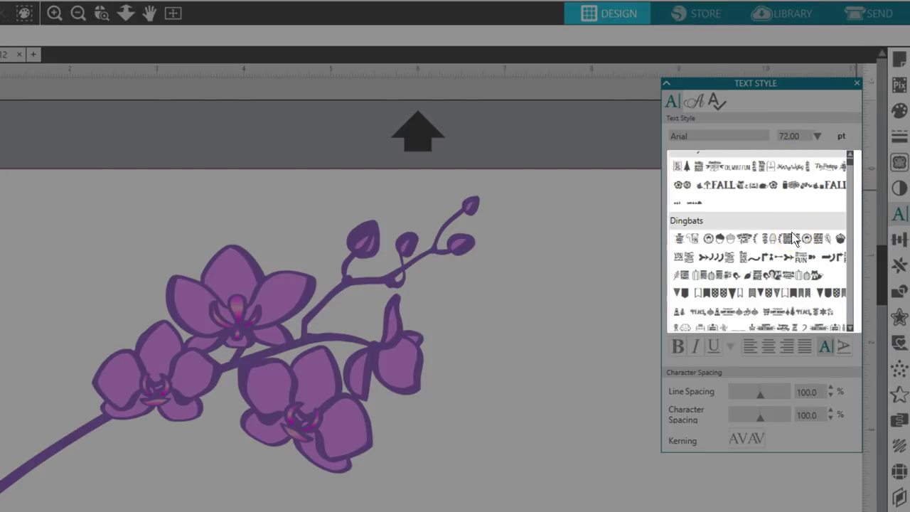
scroll(794, 237, down, 6)
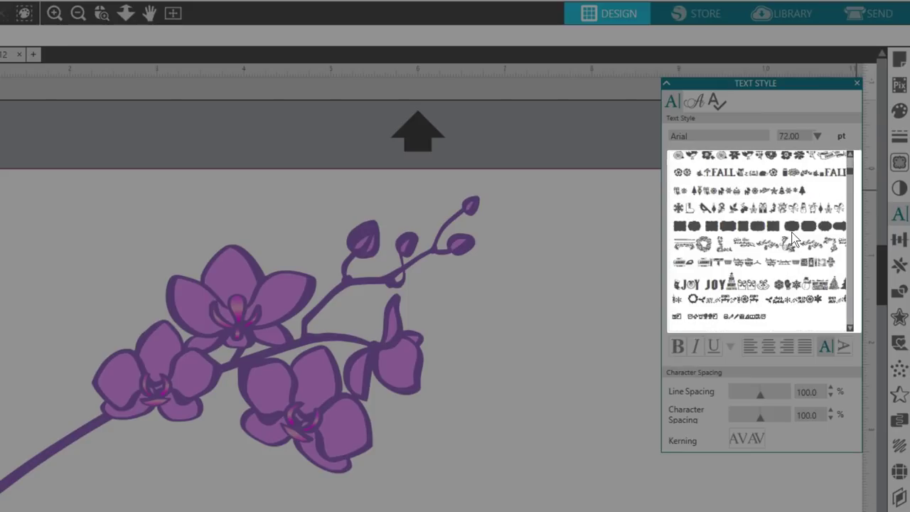
scroll(795, 238, down, 4)
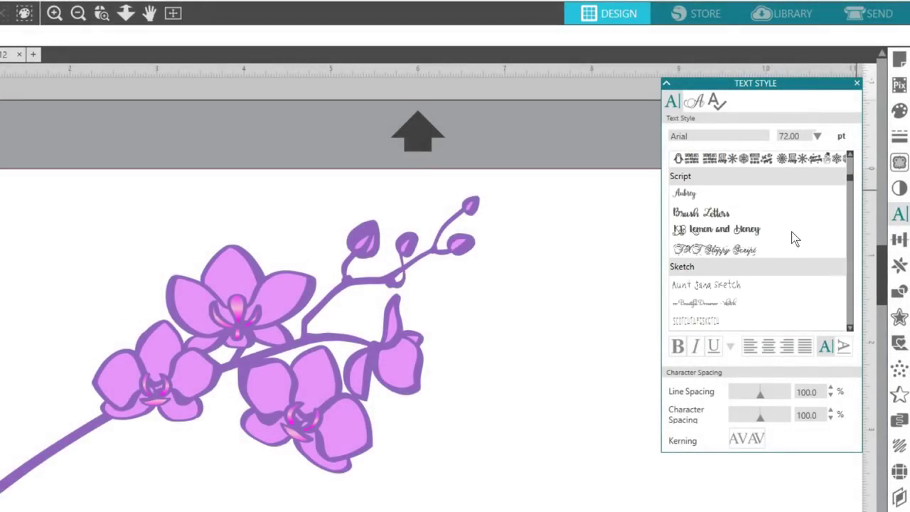
click(703, 112)
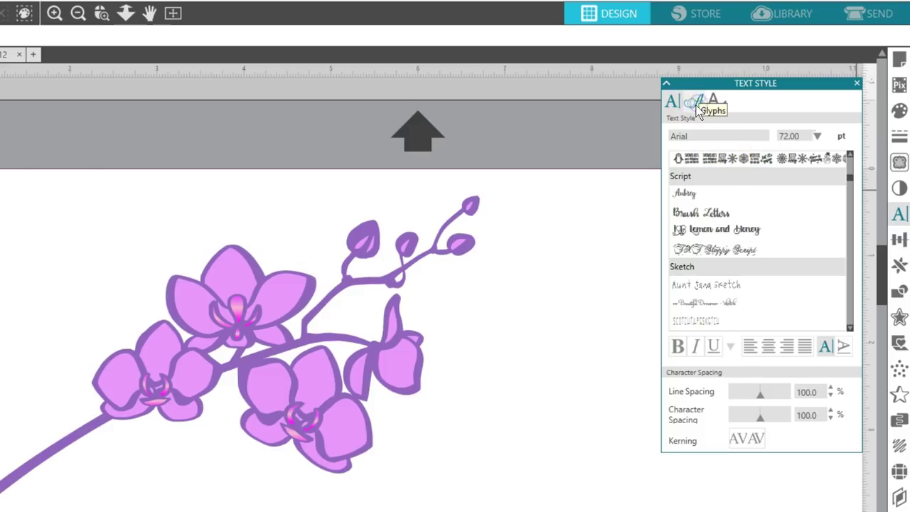
- Display the LW Winter Dingbats glyphs, then switch to the Spelling options
click(697, 107)
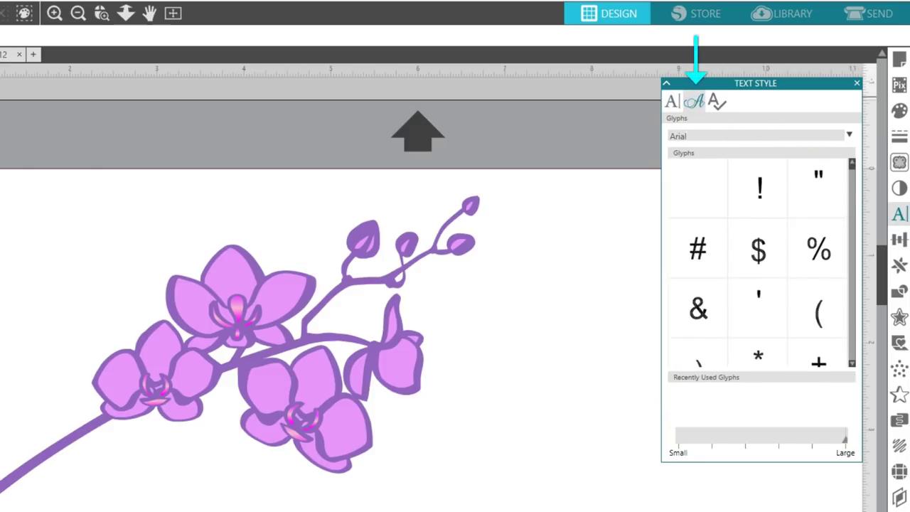
click(851, 136)
click(756, 161)
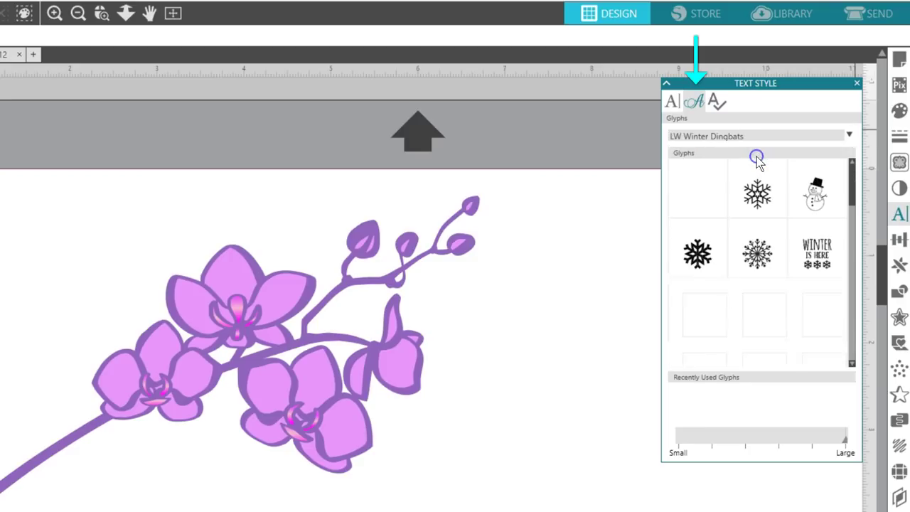
mouse_move(824, 335)
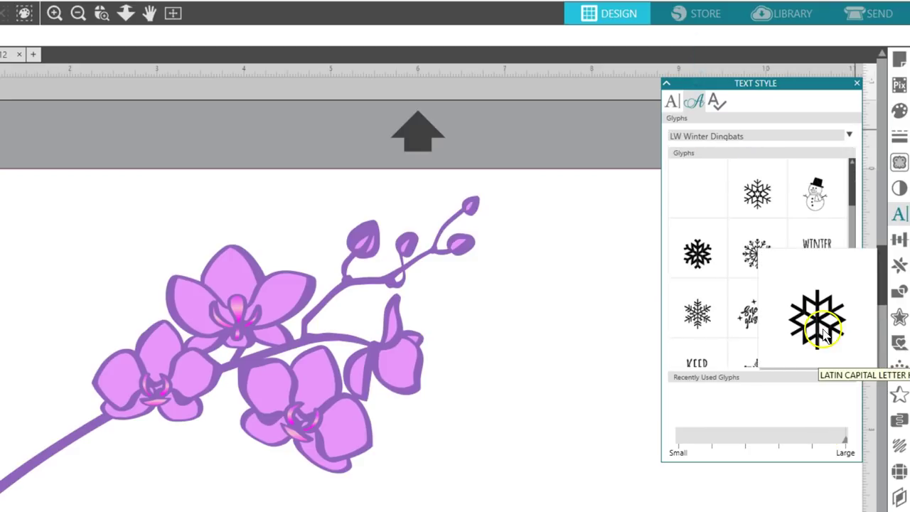
click(718, 105)
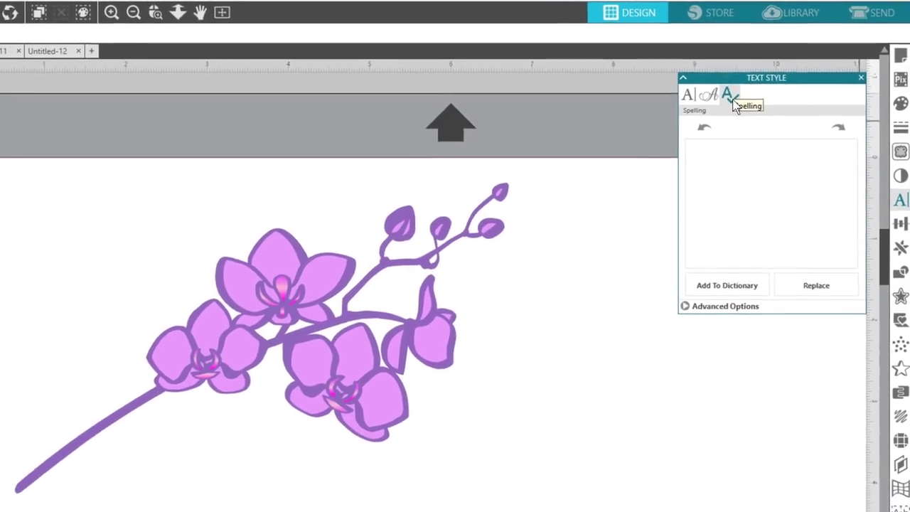
- In the Popup panel, convert the whole orchid to a pop-up, then restore its original shapes
click(901, 298)
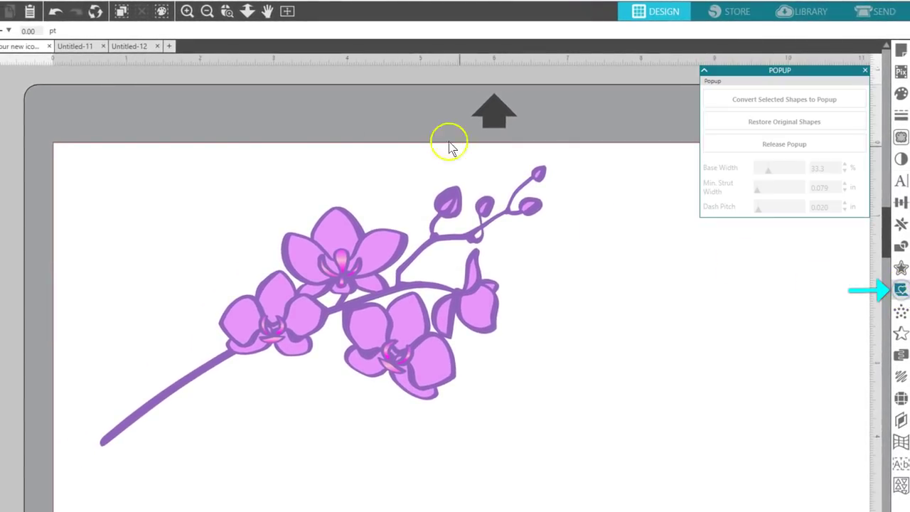
drag(211, 164, 401, 340)
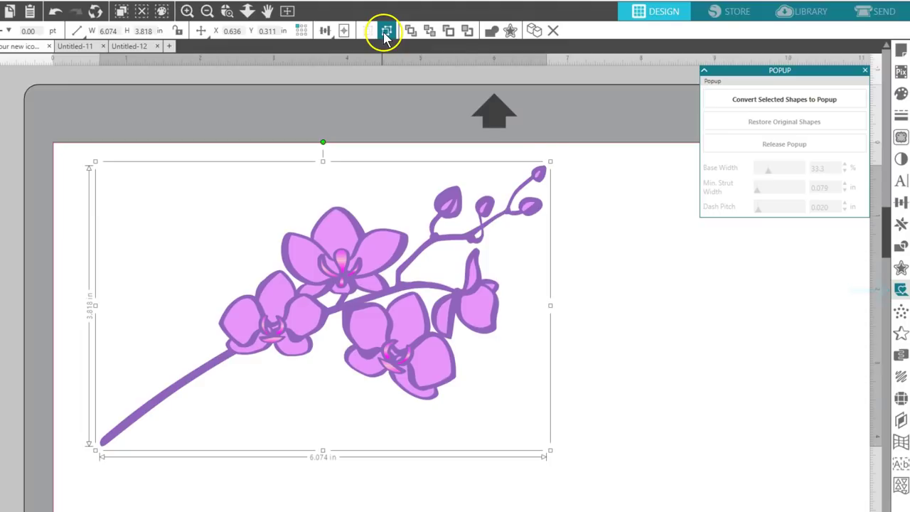
click(767, 104)
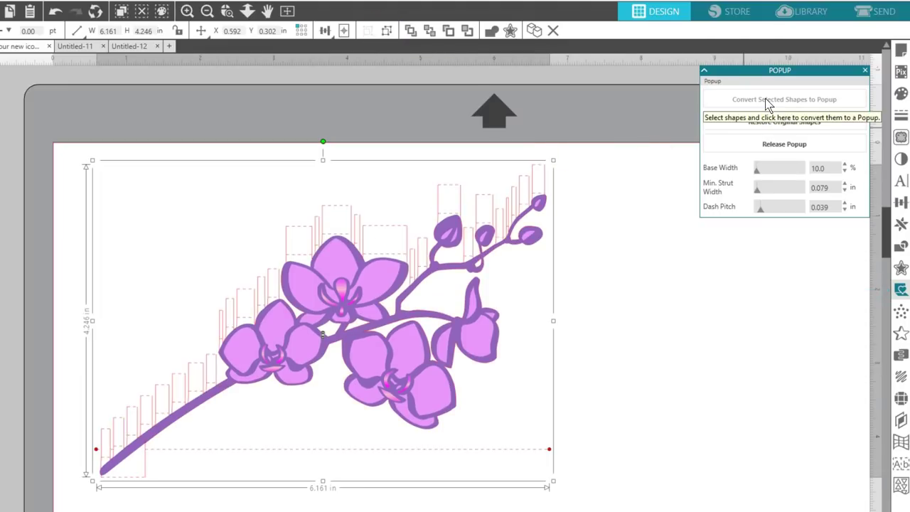
click(775, 121)
click(901, 441)
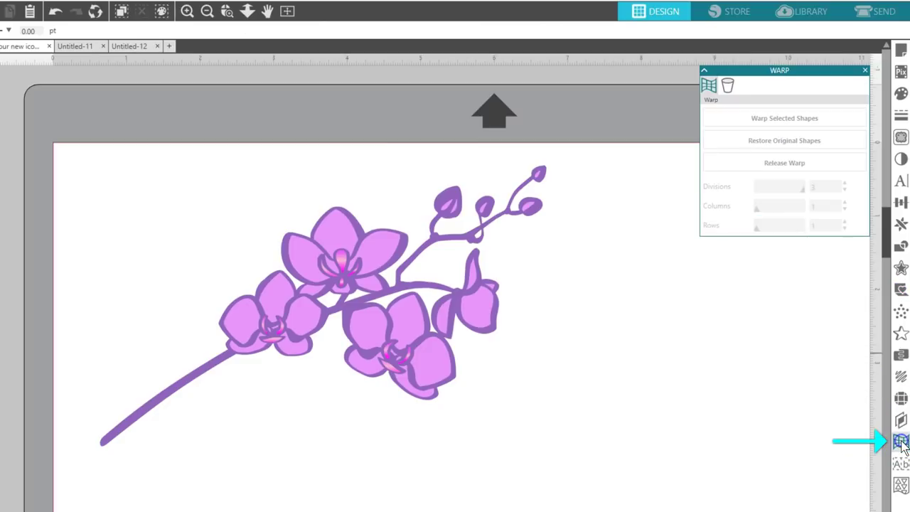
click(533, 175)
click(785, 118)
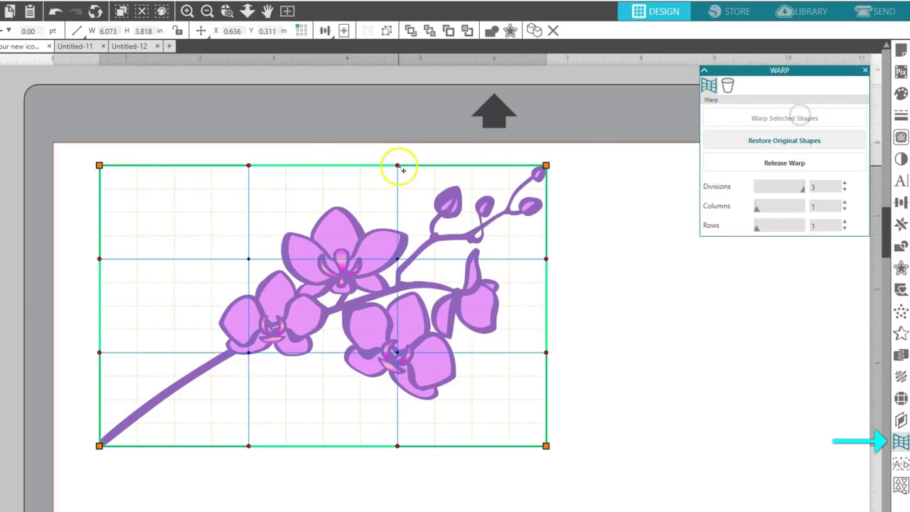
drag(398, 166, 400, 129)
drag(397, 353, 378, 428)
drag(546, 259, 647, 267)
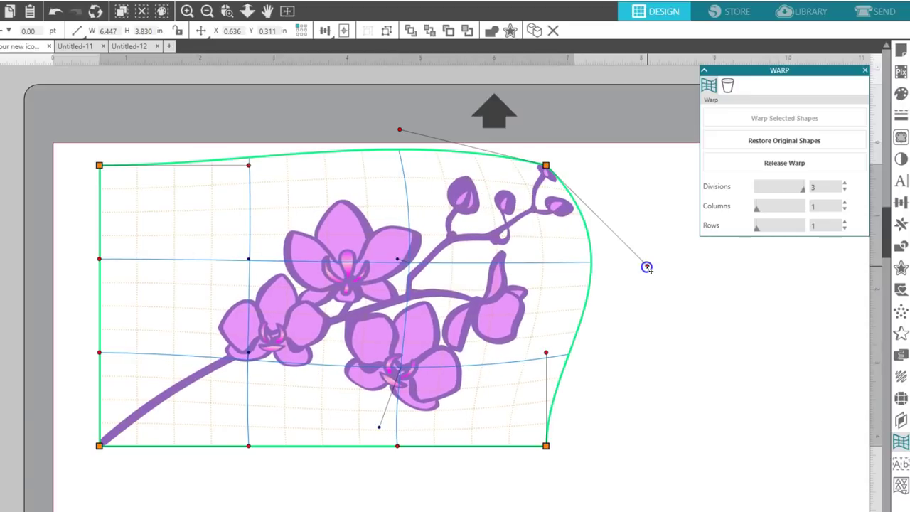
- Remove the orchid's warp and apply a conical warp to the AdvenTuRe text
click(748, 139)
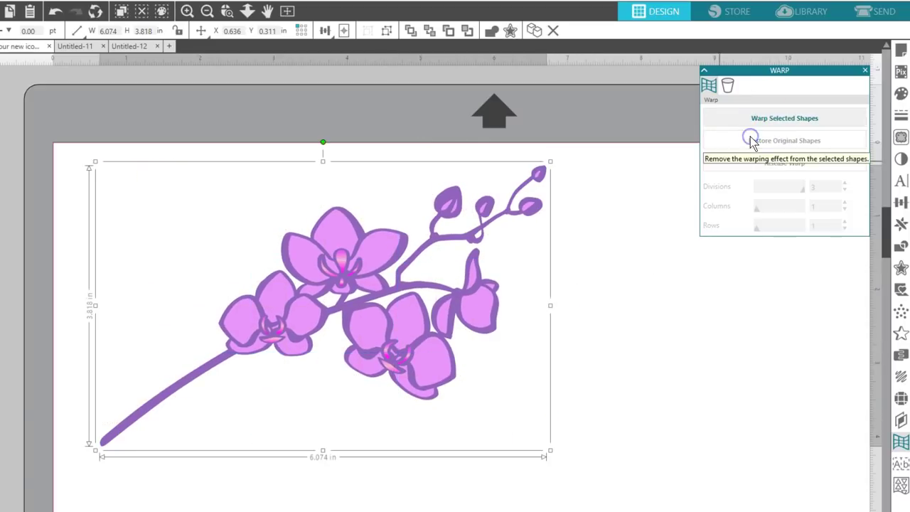
click(730, 85)
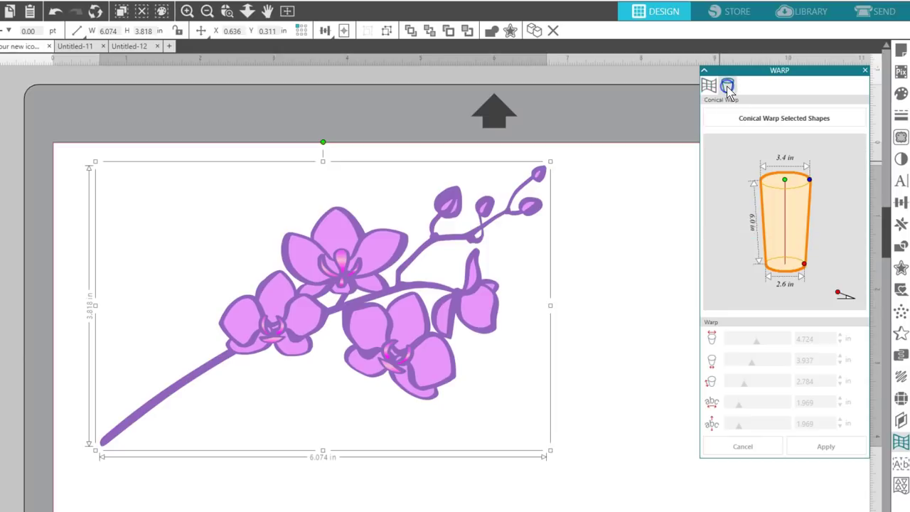
click(290, 13)
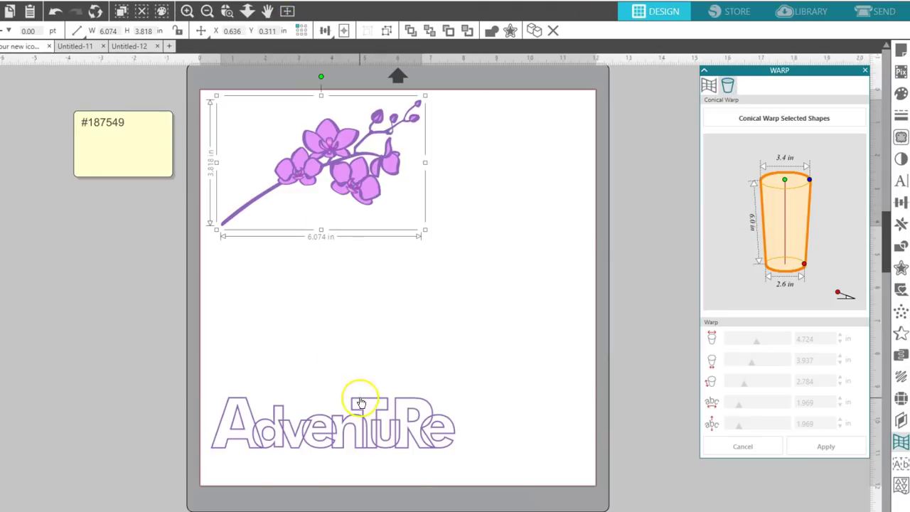
click(354, 391)
scroll(414, 276, down, 4)
scroll(414, 276, down, 3)
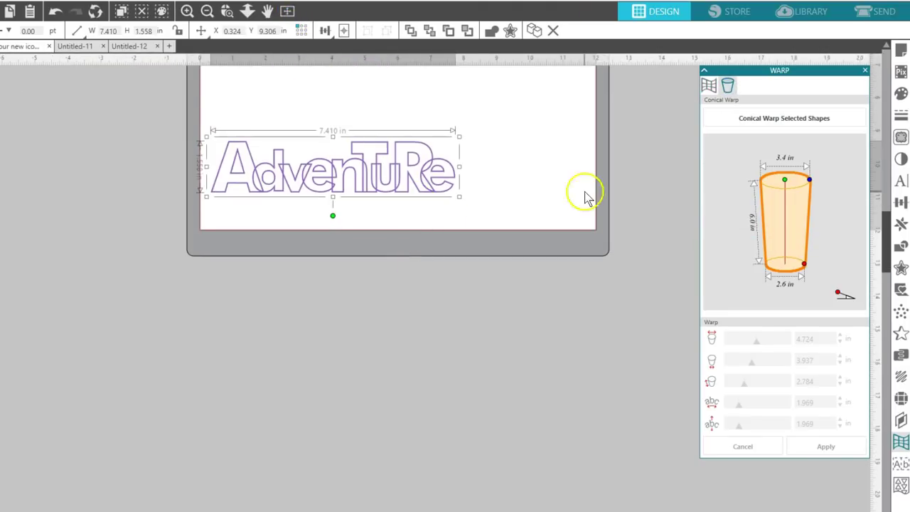
click(784, 121)
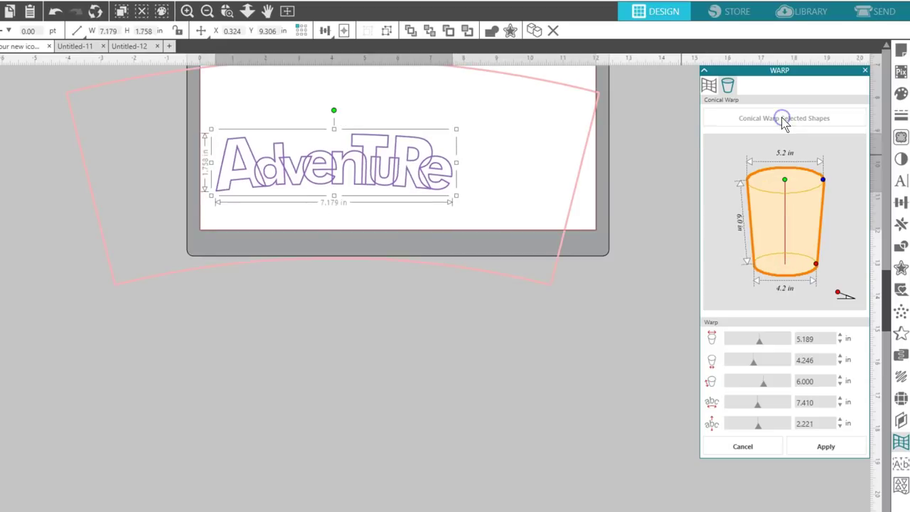
- Narrow the cup base to 2.5 in, shorten the cone, enlarge the text, then cancel the warp
scroll(633, 138, up, 1)
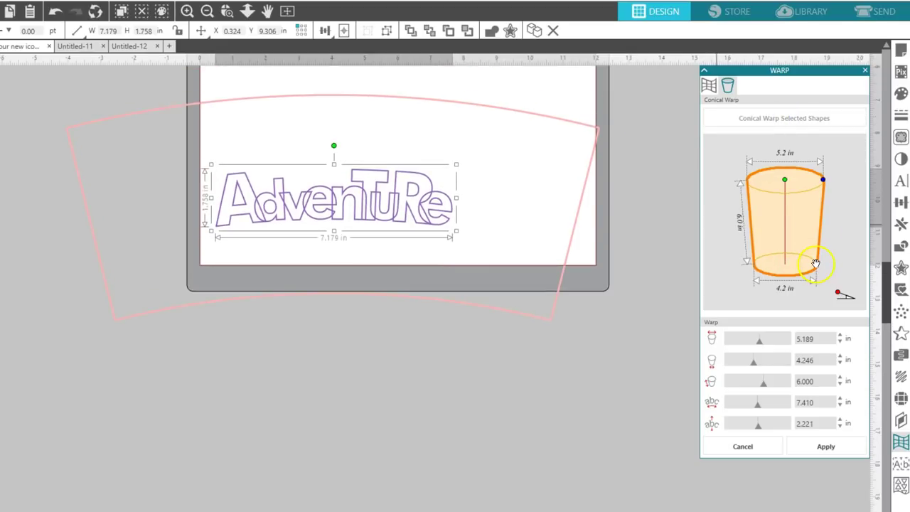
drag(815, 262, 803, 264)
drag(785, 180, 785, 200)
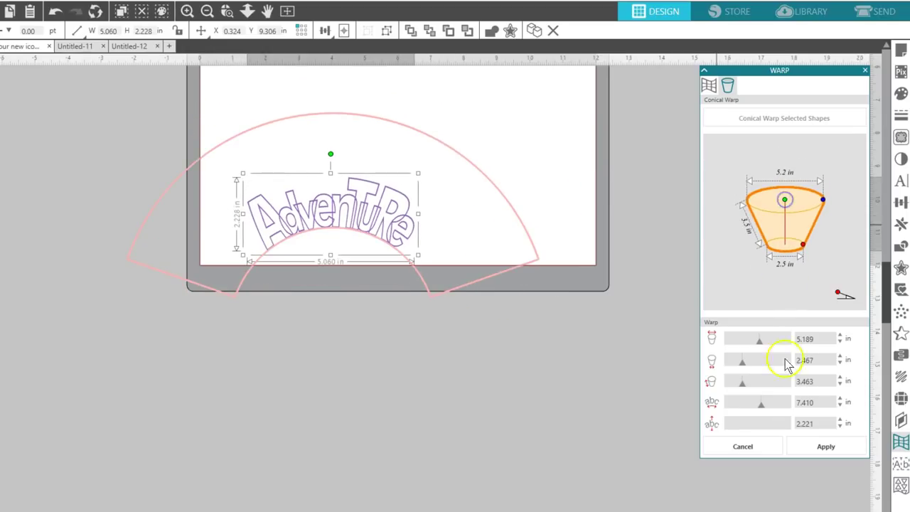
click(764, 425)
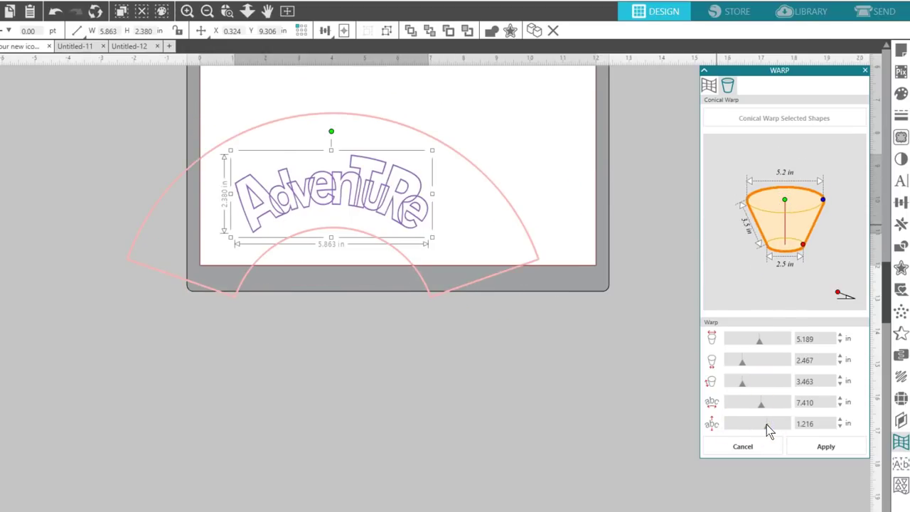
click(747, 446)
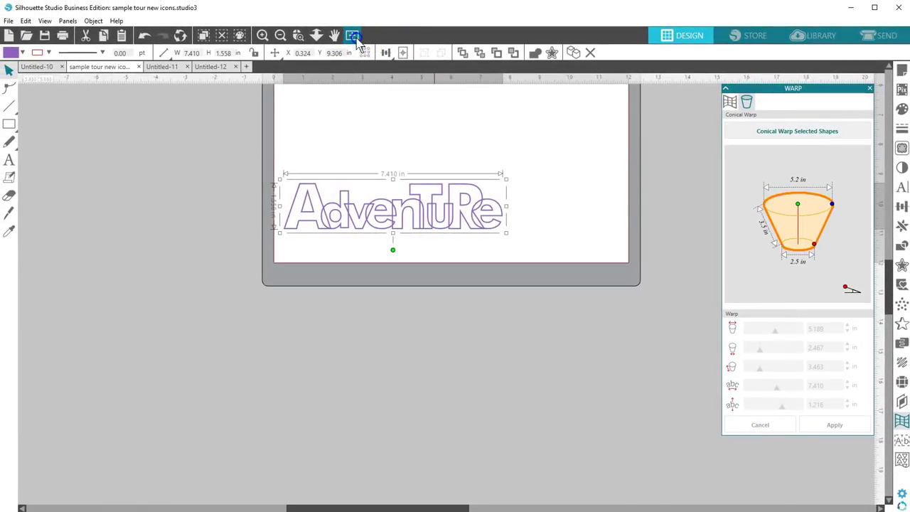
- Fit the whole page in view and close the Warp panel
click(353, 36)
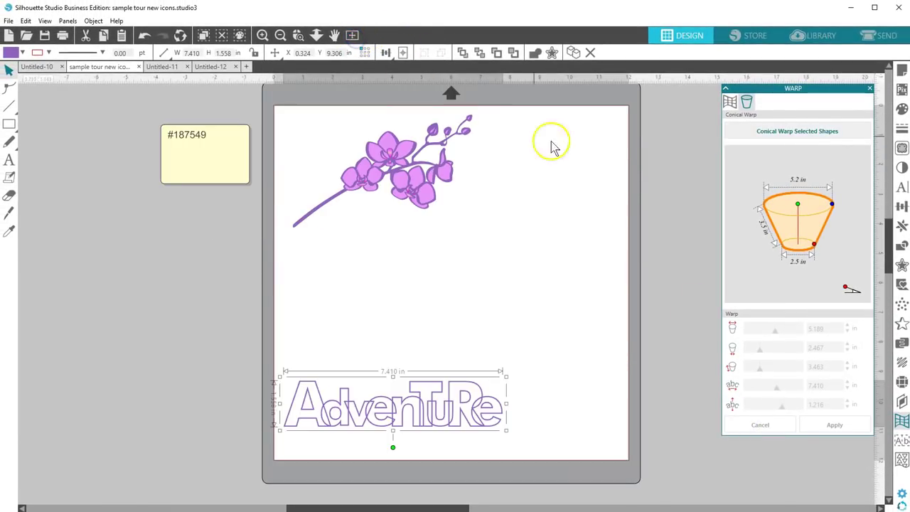
click(870, 89)
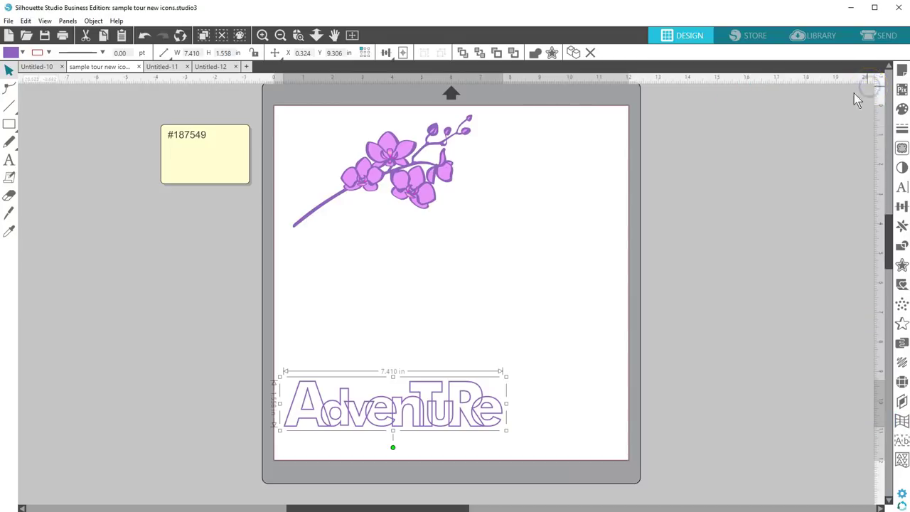